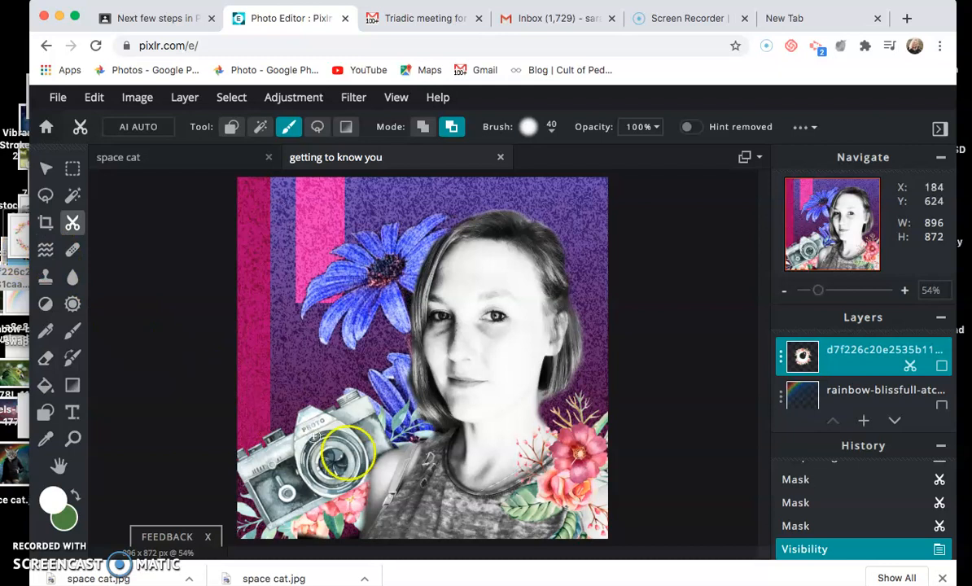
- Add a text layer reading "Peace" to the collage
{"action": "left_click", "coordinate": [72, 415]}
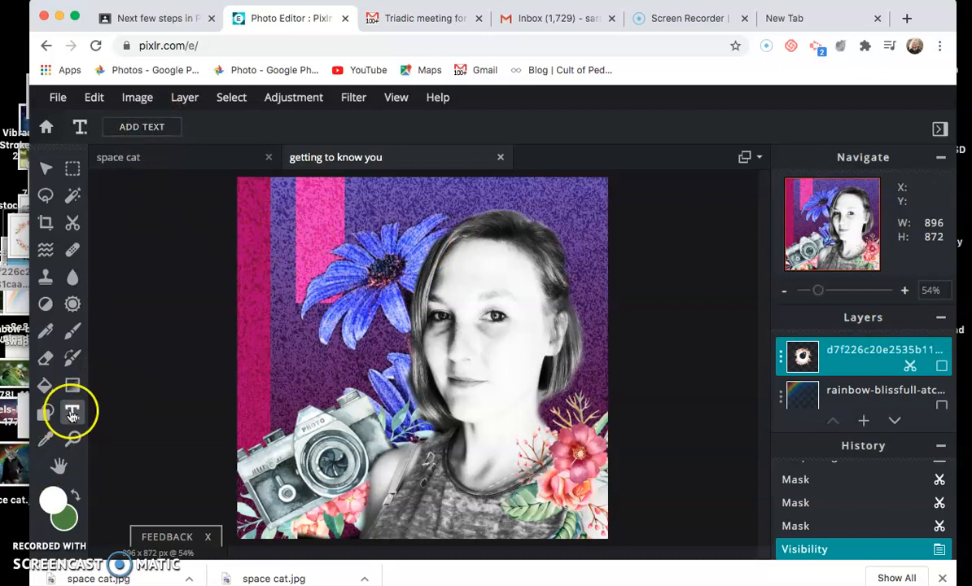
{"action": "left_click", "coordinate": [136, 127]}
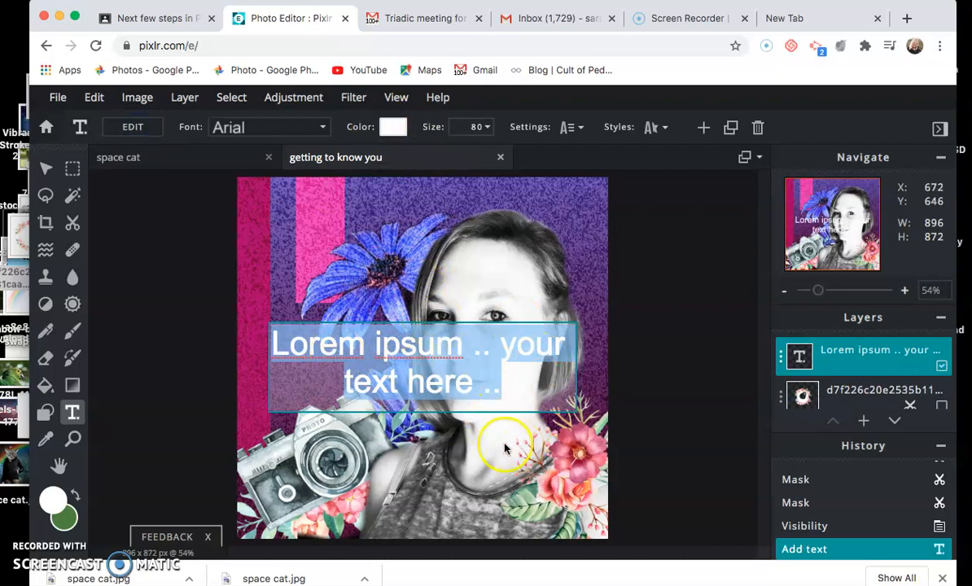
{"action": "type", "text": "Peace"}
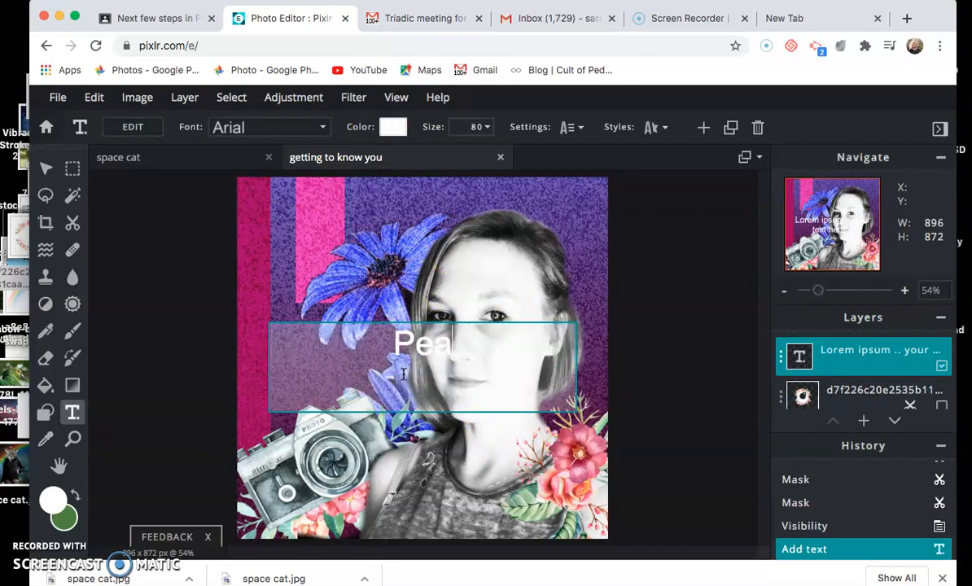
- Set the "Peace" text in the Adios Amigos font and move it above the upper blue flower, over the pink stripe
{"action": "double_click", "coordinate": [441, 350]}
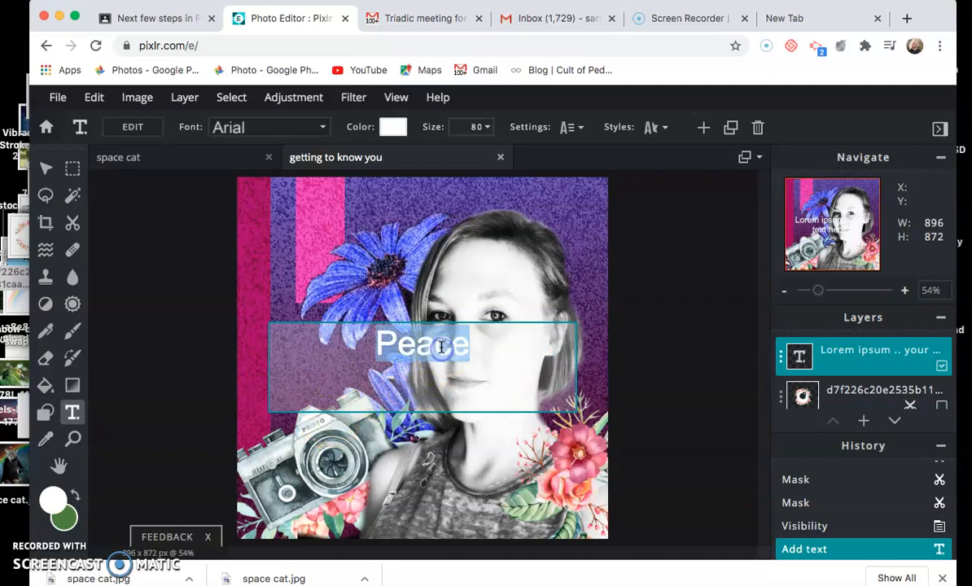
{"action": "left_click", "coordinate": [404, 128]}
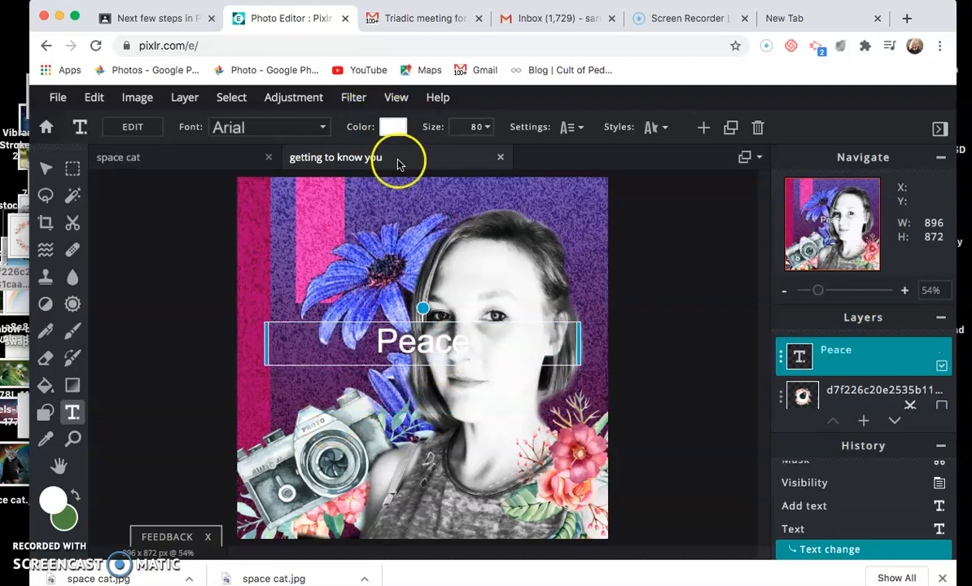
{"action": "left_click", "coordinate": [269, 128]}
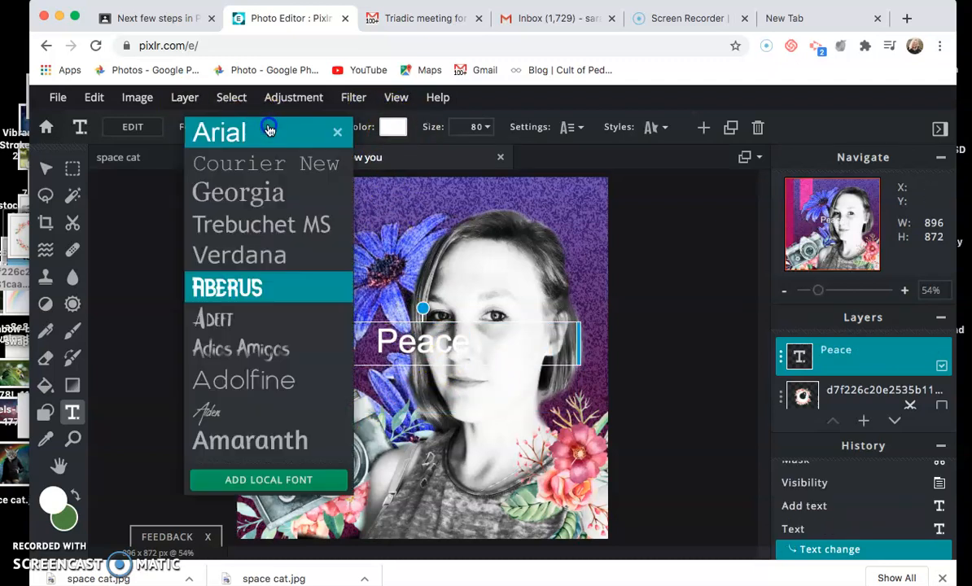
{"action": "scroll", "coordinate": [244, 330], "scroll_direction": "down", "scroll_amount": 1}
{"action": "left_click", "coordinate": [239, 329]}
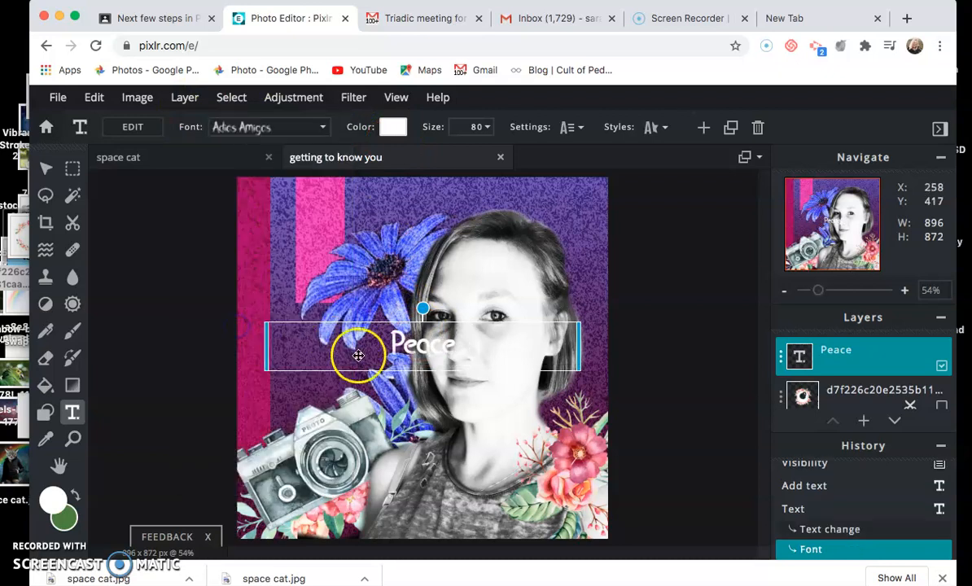
{"action": "left_click_drag", "start_coordinate": [401, 341], "coordinate": [336, 210]}
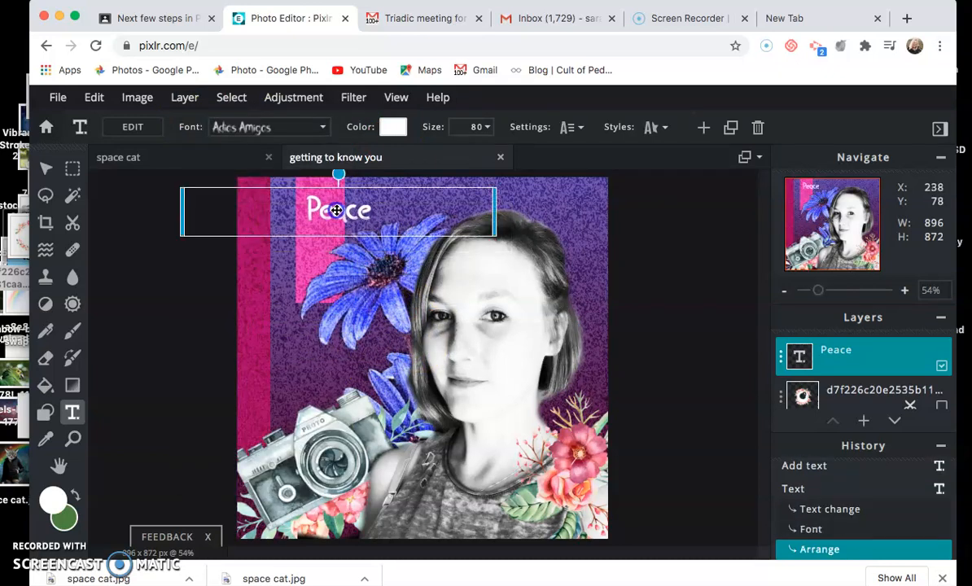
- Try a transparency of 50 on the "Peace" text layer, return it to 100 and deselect the text
{"action": "left_click", "coordinate": [639, 130]}
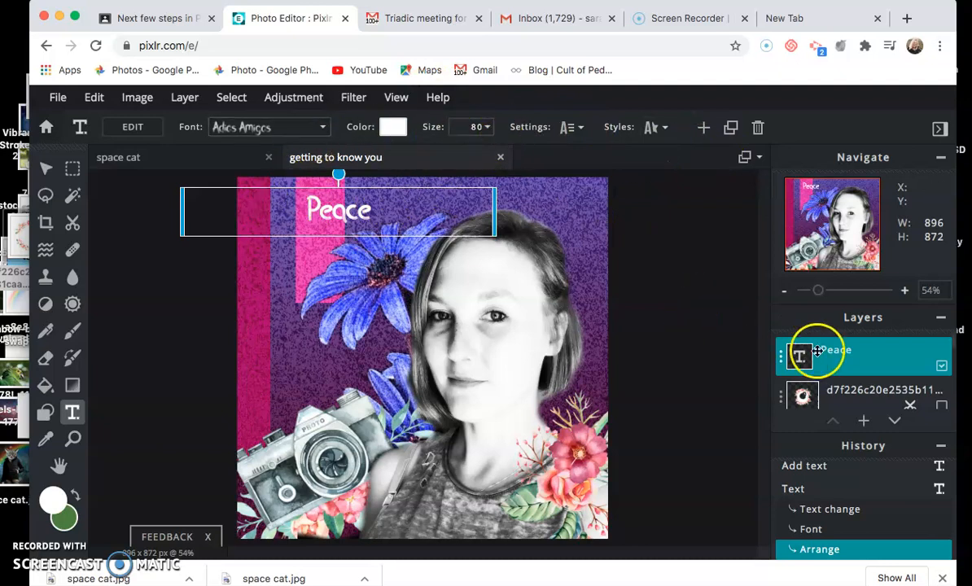
{"action": "left_click", "coordinate": [863, 363]}
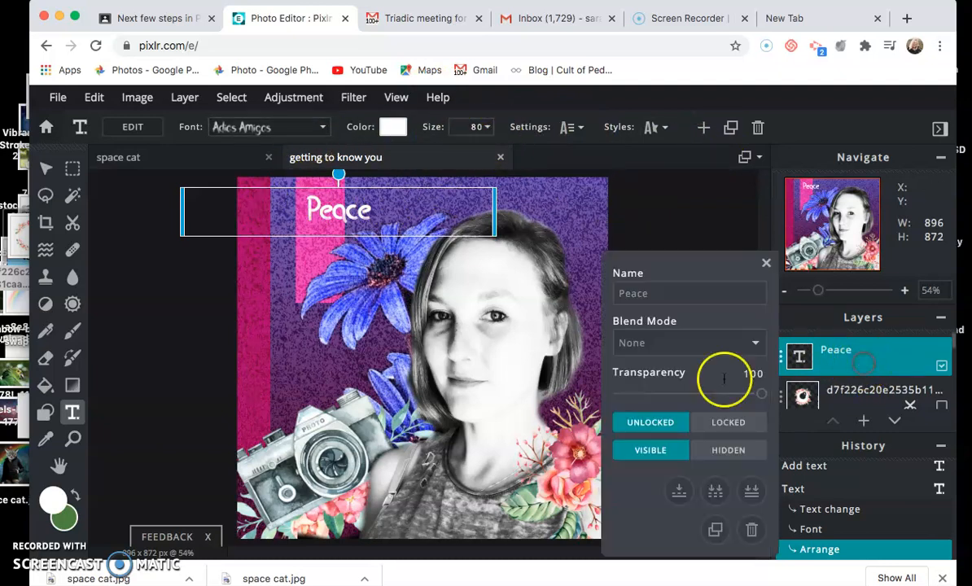
{"action": "left_click", "coordinate": [689, 393]}
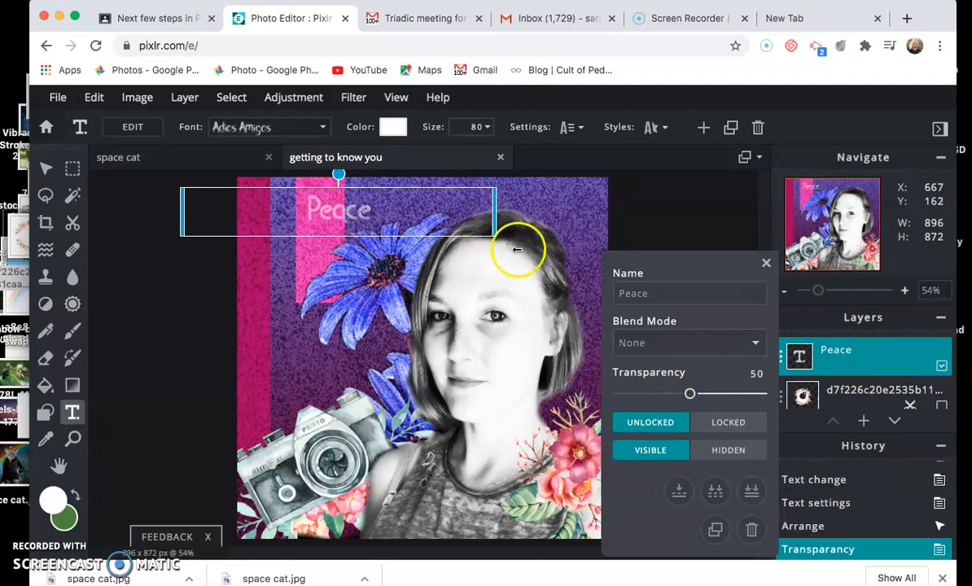
{"action": "left_click_drag", "start_coordinate": [690, 393], "coordinate": [766, 393]}
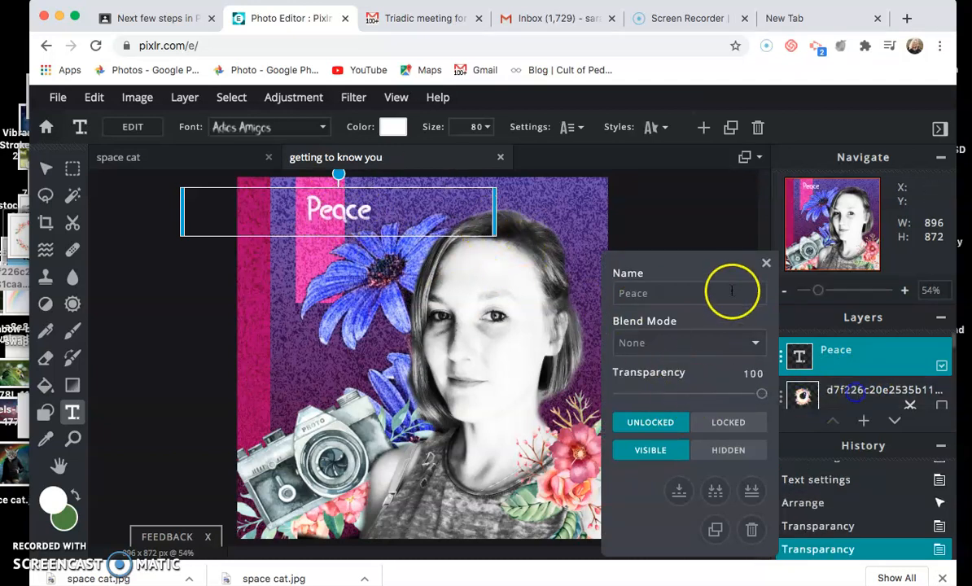
{"action": "left_click", "coordinate": [669, 195]}
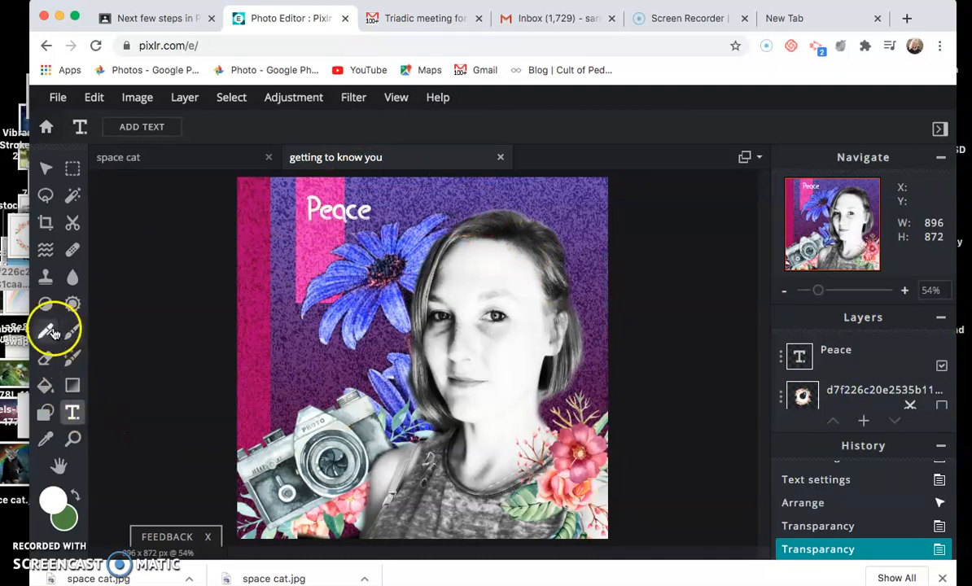
- Try warping the camera on its clip-art layer with the Liquify tool, and undo the strokes
{"action": "left_click", "coordinate": [45, 249]}
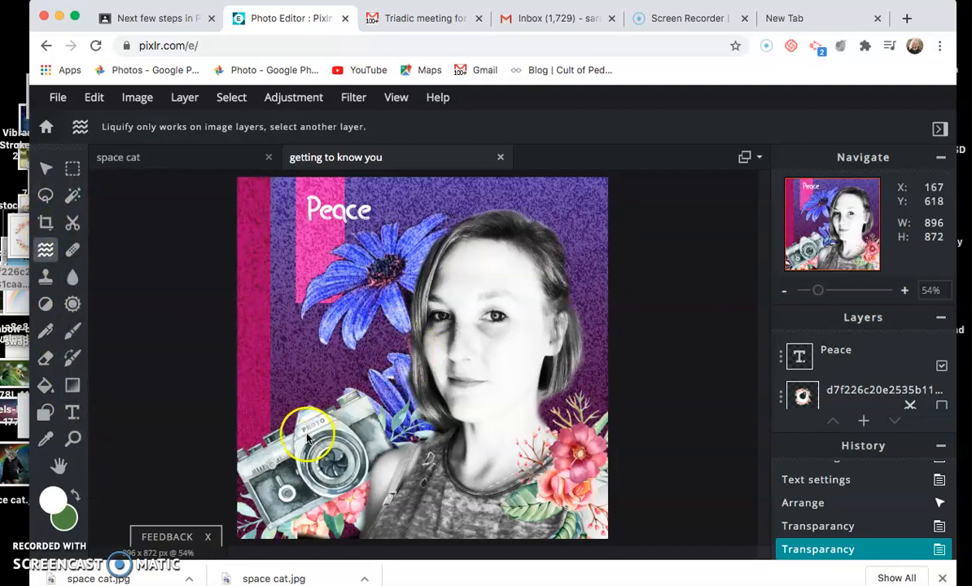
{"action": "scroll", "coordinate": [880, 378], "scroll_direction": "down", "scroll_amount": 3}
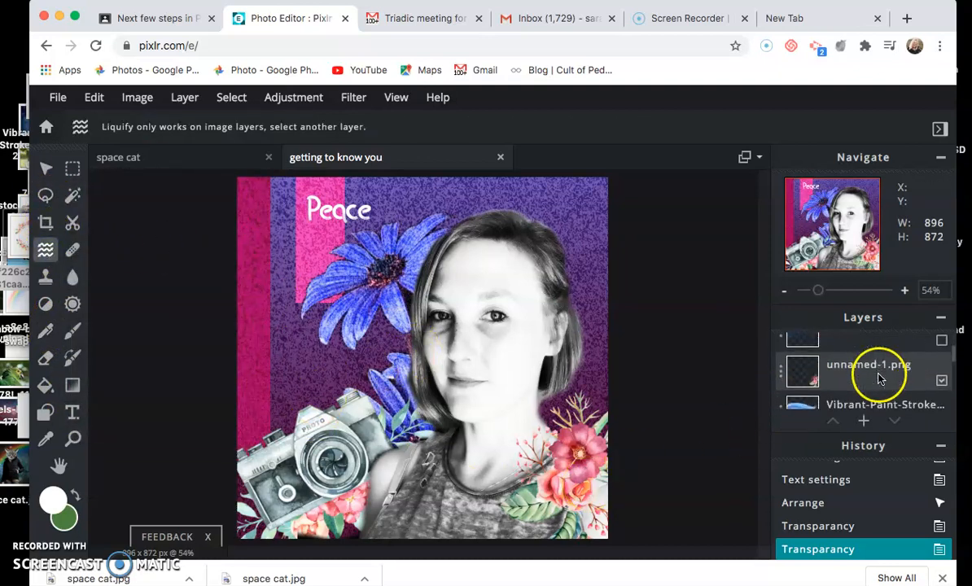
{"action": "scroll", "coordinate": [866, 378], "scroll_direction": "up", "scroll_amount": 1}
{"action": "scroll", "coordinate": [865, 379], "scroll_direction": "down", "scroll_amount": 1}
{"action": "scroll", "coordinate": [865, 378], "scroll_direction": "down", "scroll_amount": 1}
{"action": "scroll", "coordinate": [865, 378], "scroll_direction": "down", "scroll_amount": 2}
{"action": "left_click", "coordinate": [865, 373]}
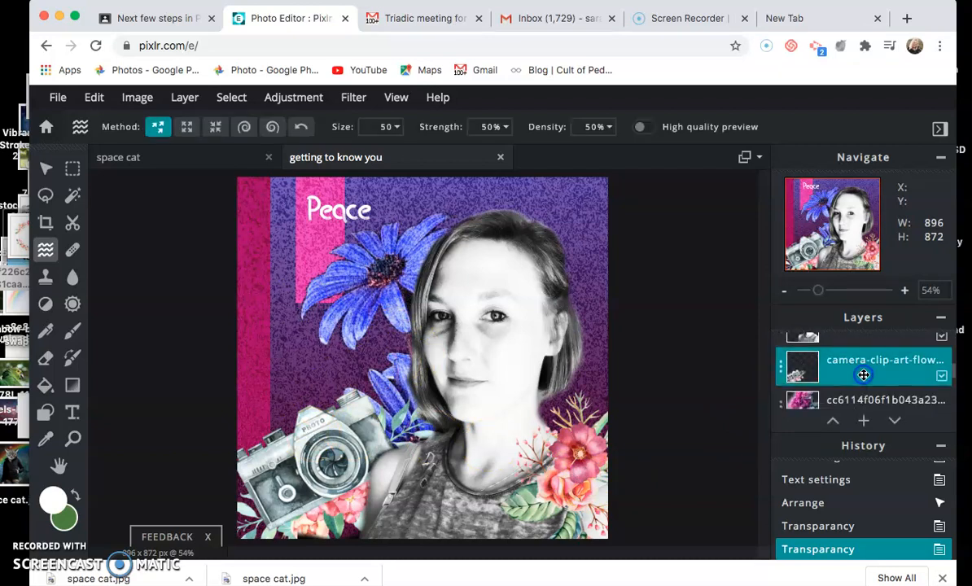
{"action": "mouse_move", "coordinate": [341, 448]}
{"action": "left_mouse_down"}
{"action": "mouse_move", "coordinate": [322, 455]}
{"action": "mouse_move", "coordinate": [321, 397]}
{"action": "left_mouse_up"}
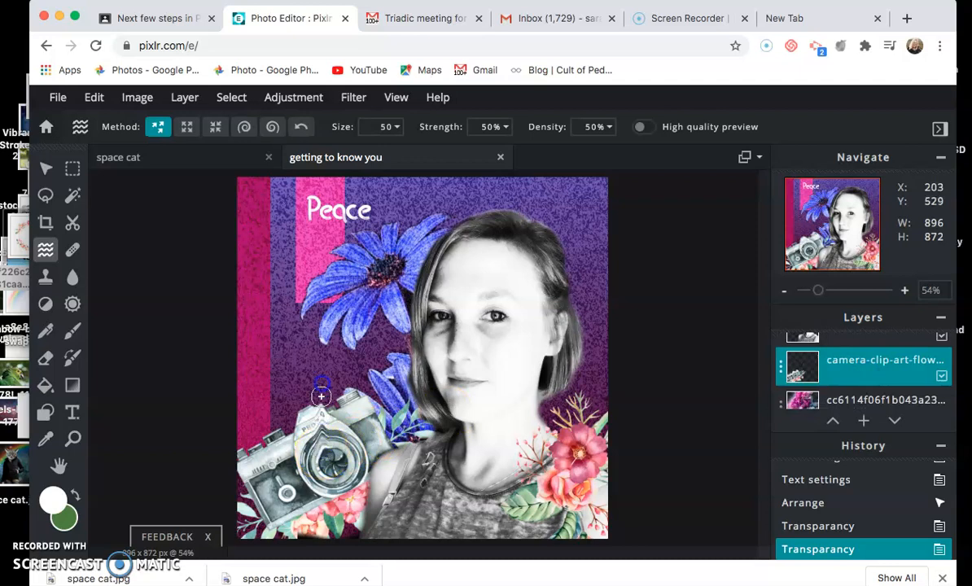
{"action": "mouse_move", "coordinate": [299, 473]}
{"action": "left_mouse_down"}
{"action": "mouse_move", "coordinate": [393, 418]}
{"action": "mouse_move", "coordinate": [307, 447]}
{"action": "left_mouse_up"}
{"action": "mouse_move", "coordinate": [291, 306]}
{"action": "left_mouse_down"}
{"action": "mouse_move", "coordinate": [447, 564]}
{"action": "mouse_move", "coordinate": [230, 473]}
{"action": "mouse_move", "coordinate": [319, 292]}
{"action": "left_mouse_up"}
{"action": "key", "text": "super+z"}
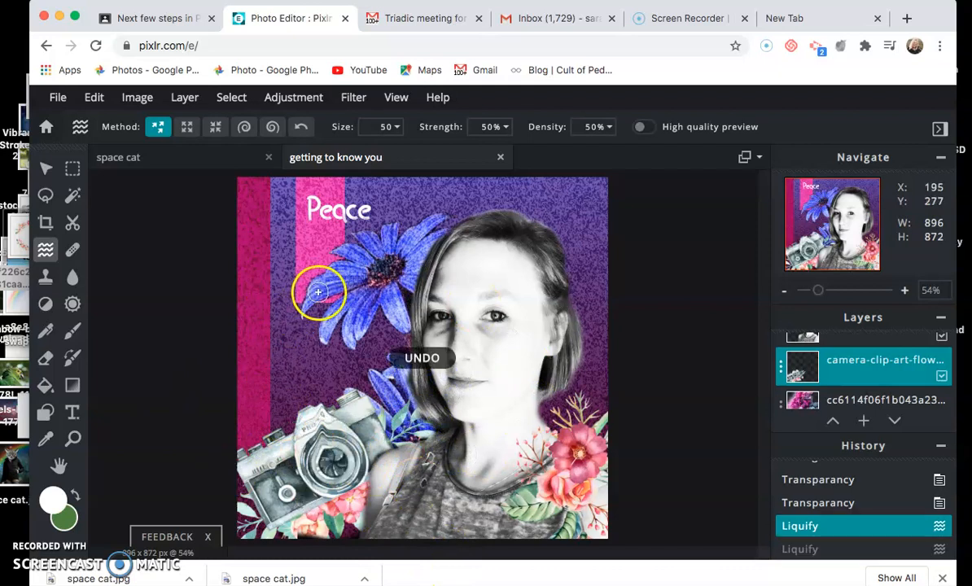
{"action": "key", "text": "super+z"}
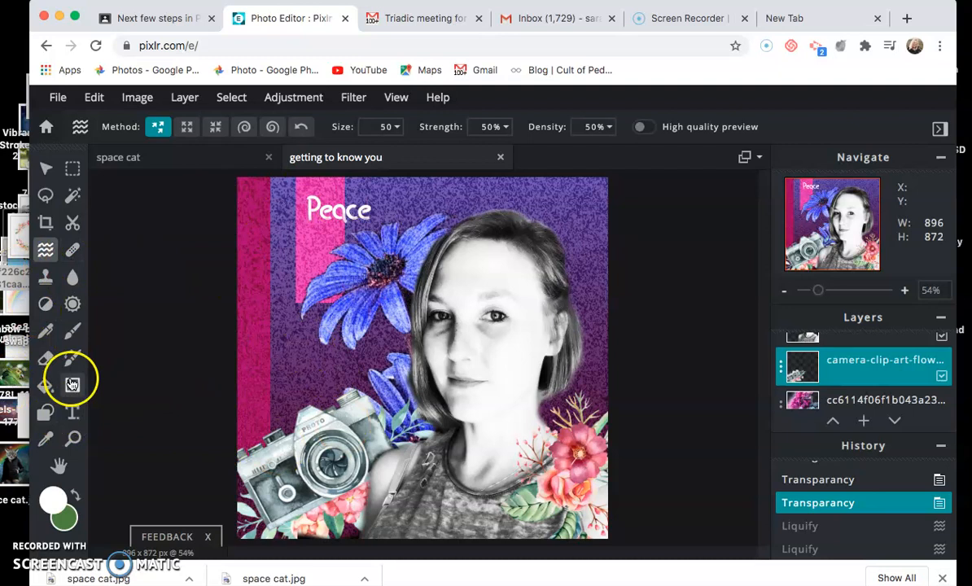
- Lighten the midtones of the hair below the visible ear on the IMG_3715.JPG portrait layer
{"action": "left_click", "coordinate": [47, 305]}
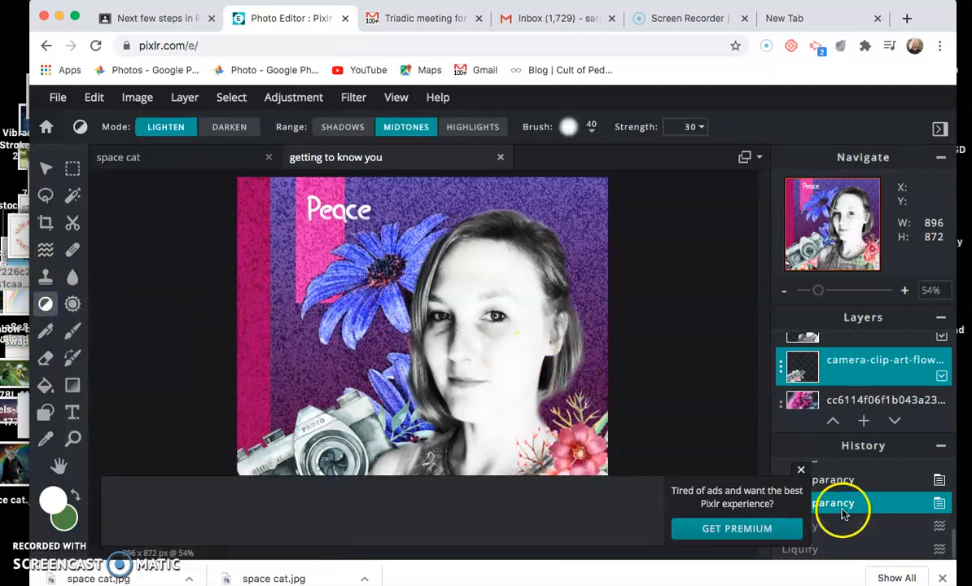
{"action": "left_click", "coordinate": [802, 470]}
{"action": "left_click_drag", "start_coordinate": [561, 368], "coordinate": [538, 405]}
{"action": "scroll", "coordinate": [827, 383], "scroll_direction": "up", "scroll_amount": 2}
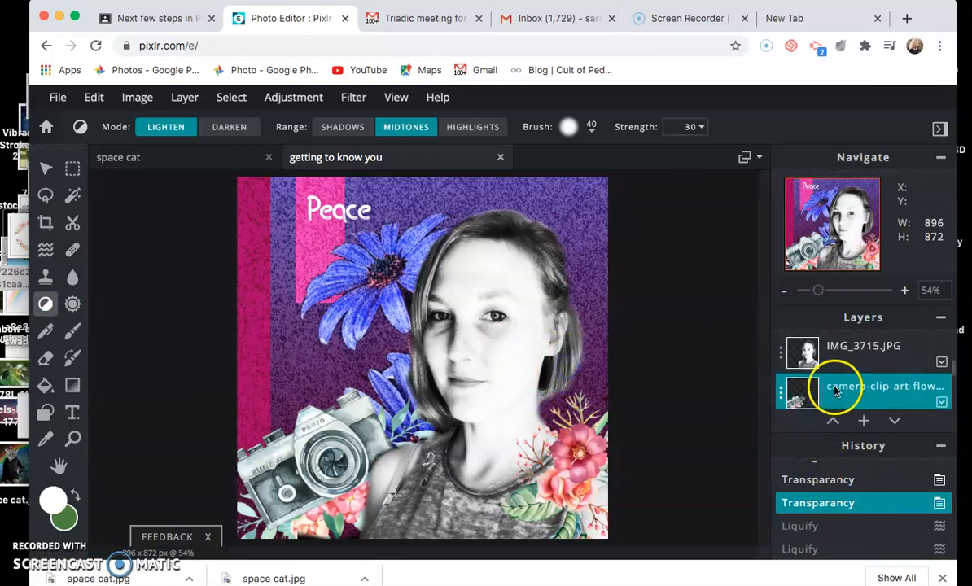
{"action": "left_click", "coordinate": [836, 366]}
{"action": "mouse_move", "coordinate": [556, 368]}
{"action": "left_mouse_down"}
{"action": "mouse_move", "coordinate": [585, 333]}
{"action": "mouse_move", "coordinate": [548, 387]}
{"action": "mouse_move", "coordinate": [573, 330]}
{"action": "mouse_move", "coordinate": [578, 344]}
{"action": "mouse_move", "coordinate": [544, 406]}
{"action": "left_mouse_up"}
- Lighten the midtones of the portrait's hair strands beside the blue flower petals
{"action": "scroll", "coordinate": [456, 313], "scroll_direction": "up", "scroll_amount": 3}
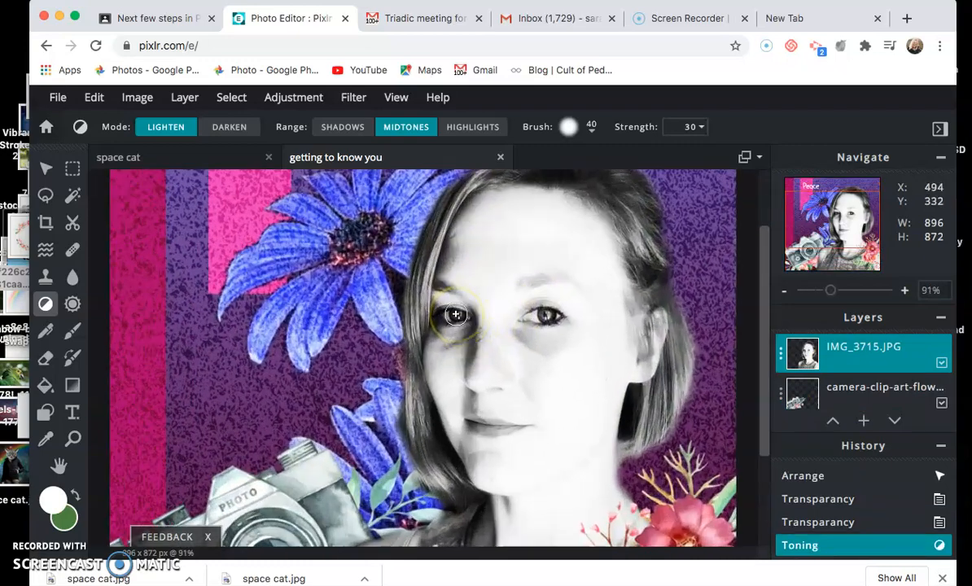
{"action": "scroll", "coordinate": [456, 313], "scroll_direction": "up", "scroll_amount": 3}
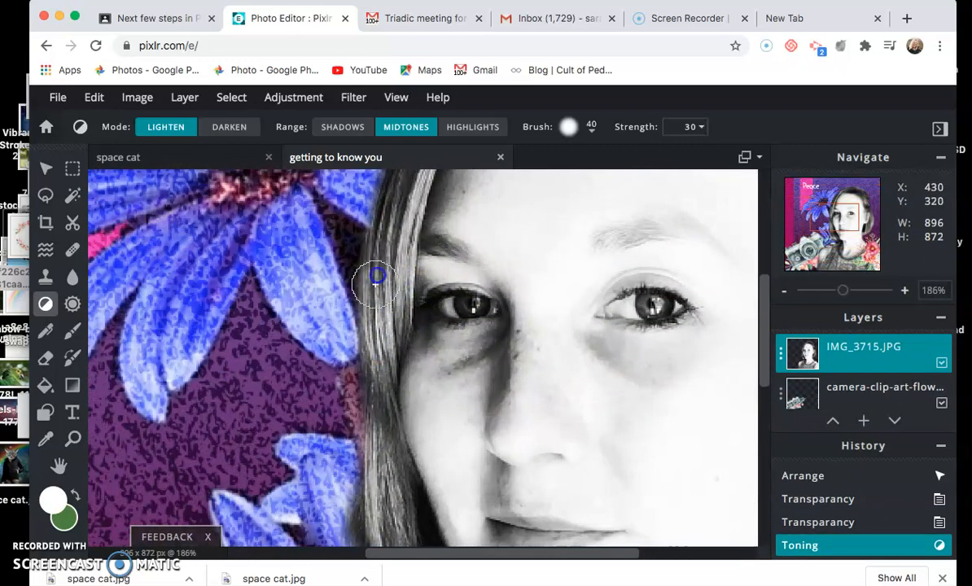
{"action": "left_click_drag", "start_coordinate": [381, 318], "coordinate": [379, 243]}
{"action": "scroll", "coordinate": [412, 440], "scroll_direction": "up", "scroll_amount": 5}
{"action": "scroll", "coordinate": [414, 436], "scroll_direction": "down", "scroll_amount": 10}
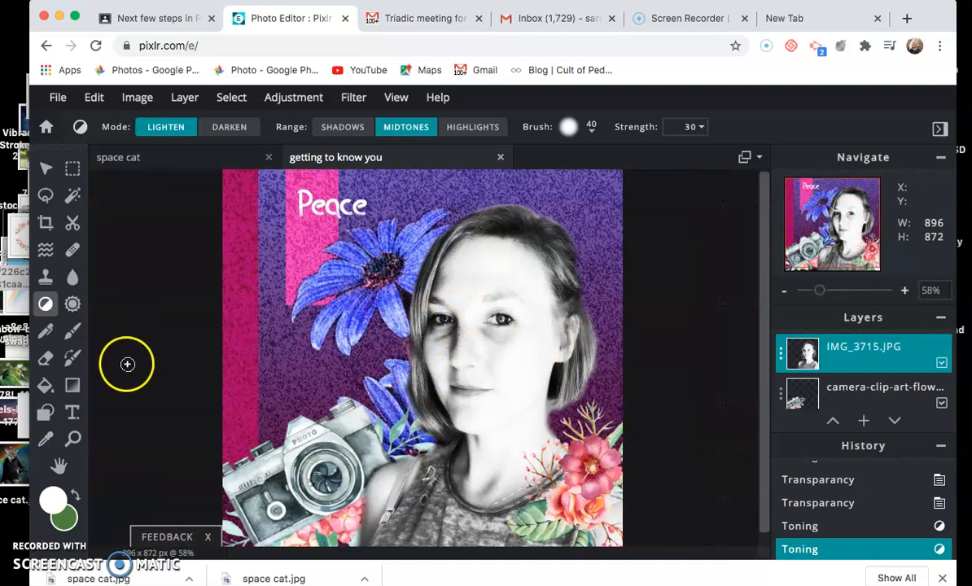
- Blur the shirt on the portrait layer using the Blur mode with a 479 px brush
{"action": "left_click", "coordinate": [72, 278]}
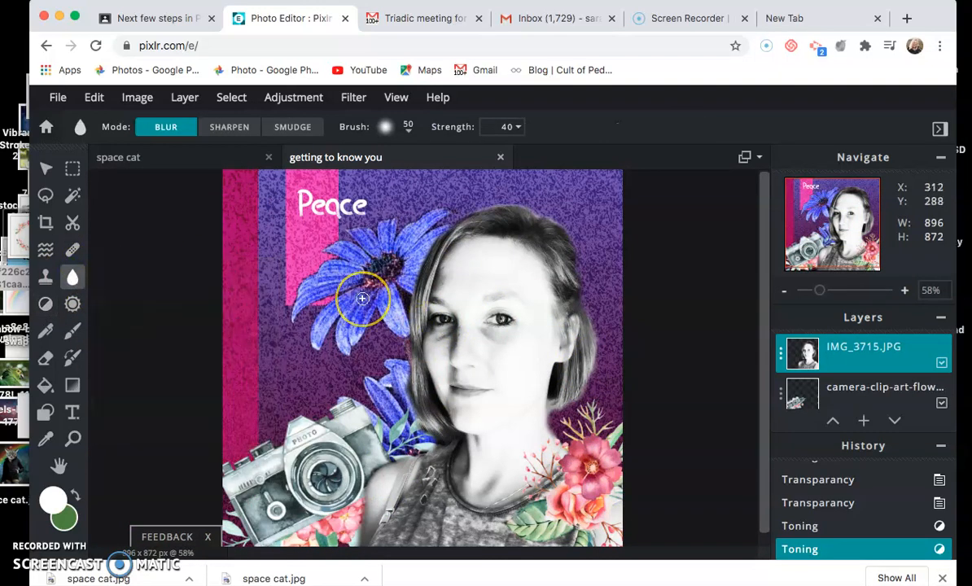
{"action": "scroll", "coordinate": [365, 289], "scroll_direction": "down", "scroll_amount": 3}
{"action": "scroll", "coordinate": [363, 299], "scroll_direction": "up", "scroll_amount": 4}
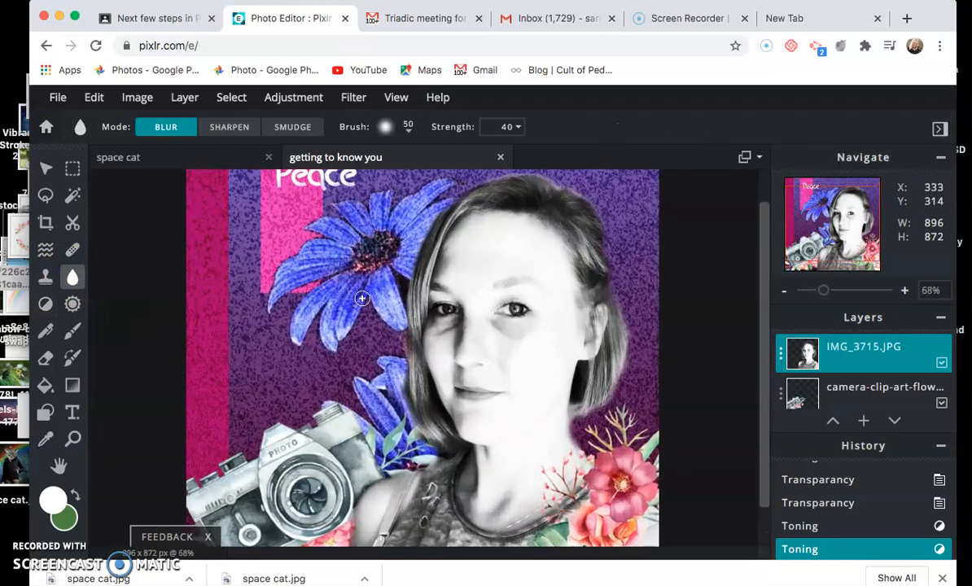
{"action": "left_click", "coordinate": [387, 126]}
{"action": "left_click", "coordinate": [419, 183]}
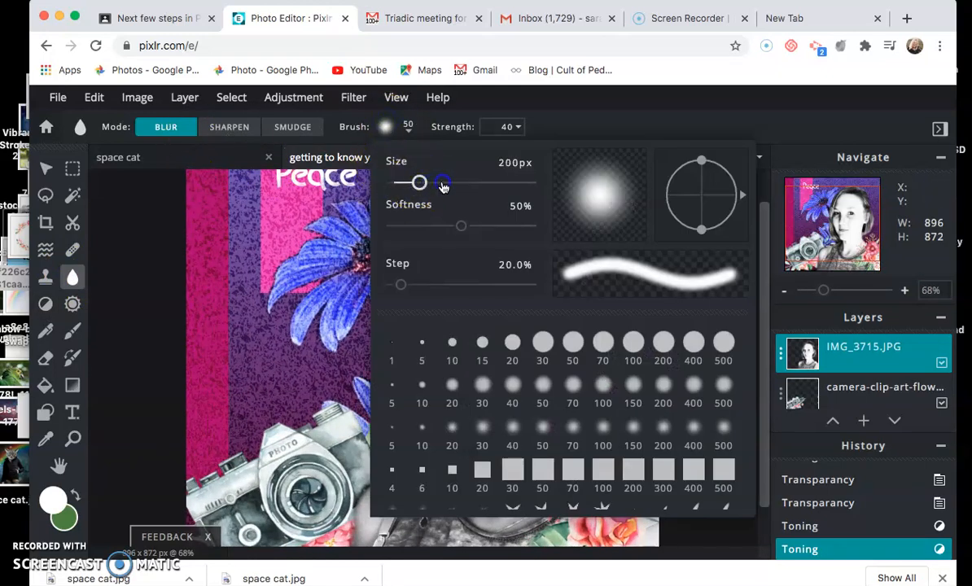
{"action": "left_click_drag", "start_coordinate": [458, 187], "coordinate": [460, 187]}
{"action": "left_click", "coordinate": [252, 216]}
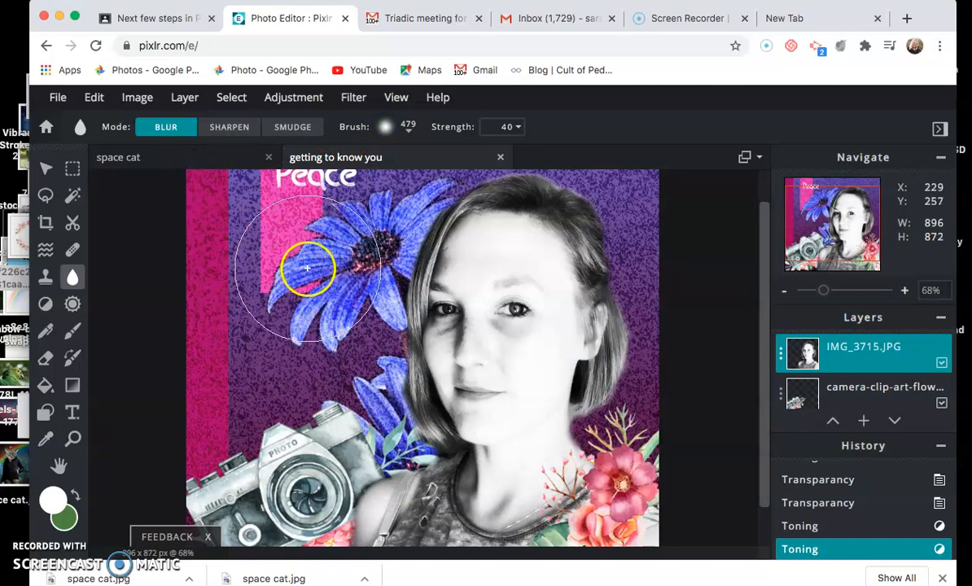
{"action": "mouse_move", "coordinate": [336, 436]}
{"action": "left_mouse_down"}
{"action": "mouse_move", "coordinate": [438, 482]}
{"action": "mouse_move", "coordinate": [359, 434]}
{"action": "mouse_move", "coordinate": [359, 489]}
{"action": "mouse_move", "coordinate": [329, 452]}
{"action": "mouse_move", "coordinate": [320, 482]}
{"action": "mouse_move", "coordinate": [330, 482]}
{"action": "left_mouse_up"}
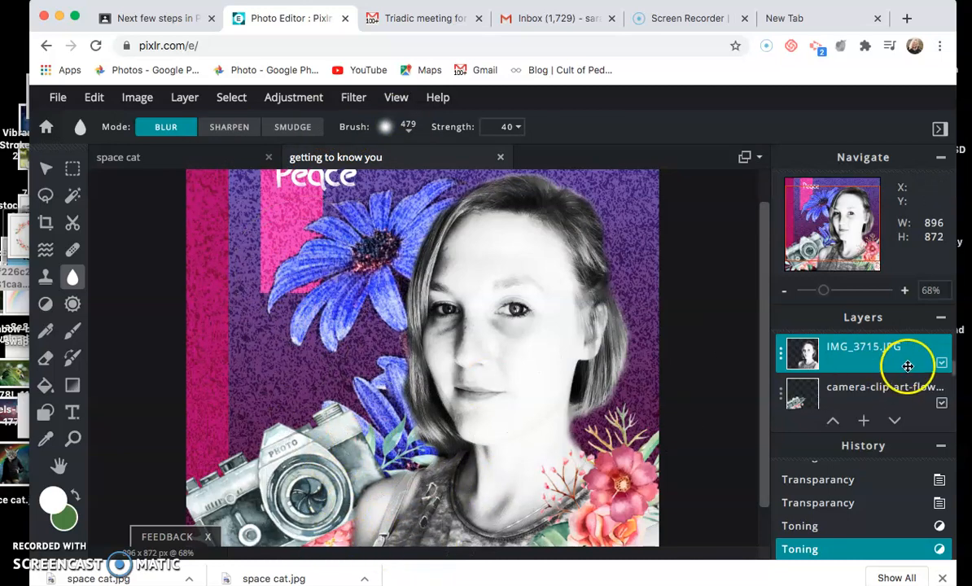
{"action": "mouse_move", "coordinate": [392, 512]}
{"action": "left_mouse_down"}
{"action": "mouse_move", "coordinate": [353, 480]}
{"action": "mouse_move", "coordinate": [378, 516]}
{"action": "mouse_move", "coordinate": [362, 499]}
{"action": "mouse_move", "coordinate": [357, 529]}
{"action": "left_mouse_up"}
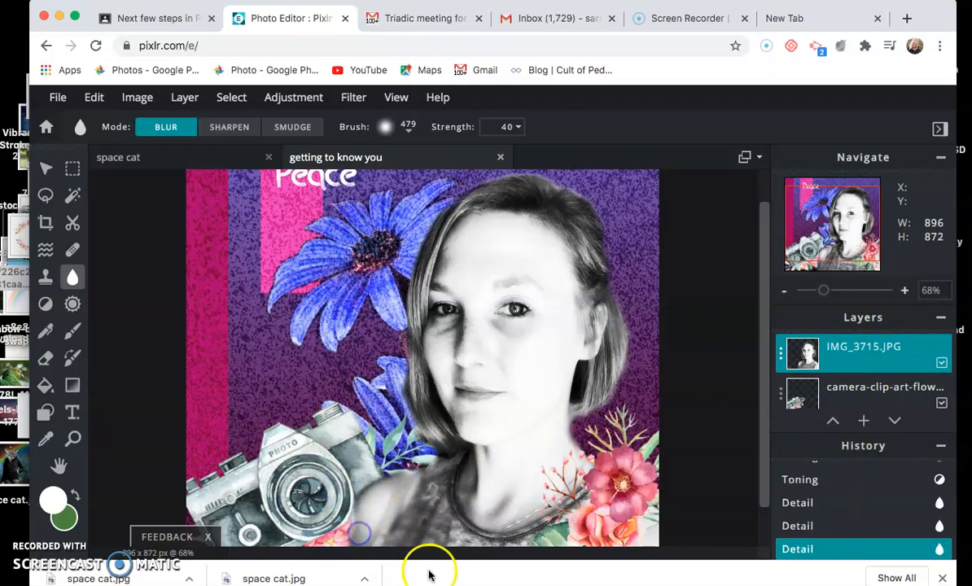
{"action": "mouse_move", "coordinate": [544, 560]}
{"action": "left_mouse_down"}
{"action": "mouse_move", "coordinate": [326, 489]}
{"action": "mouse_move", "coordinate": [237, 541]}
{"action": "left_mouse_up"}
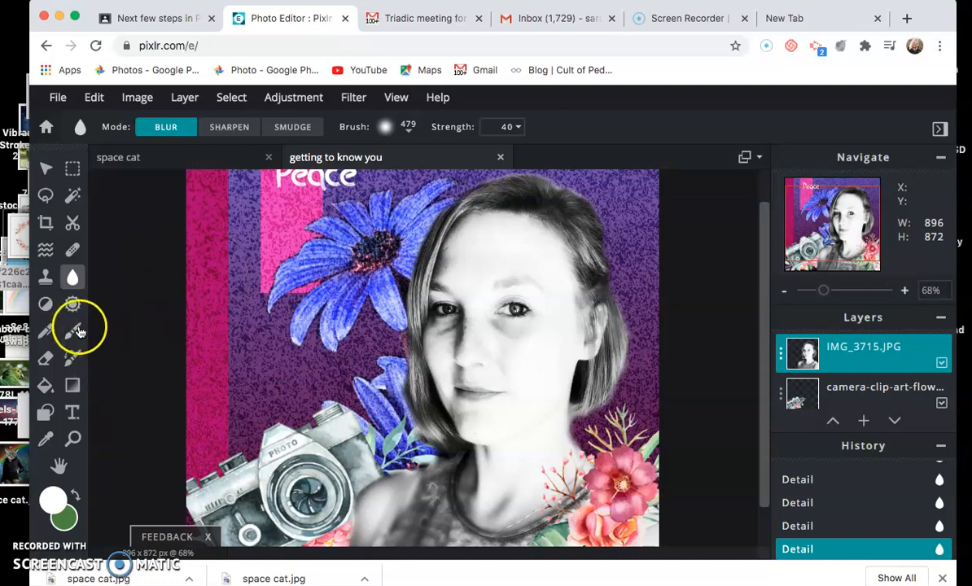
- Patch over part of the "PHOTO" lettering on the camera clip-art layer with the Heal tool
{"action": "left_click", "coordinate": [75, 250]}
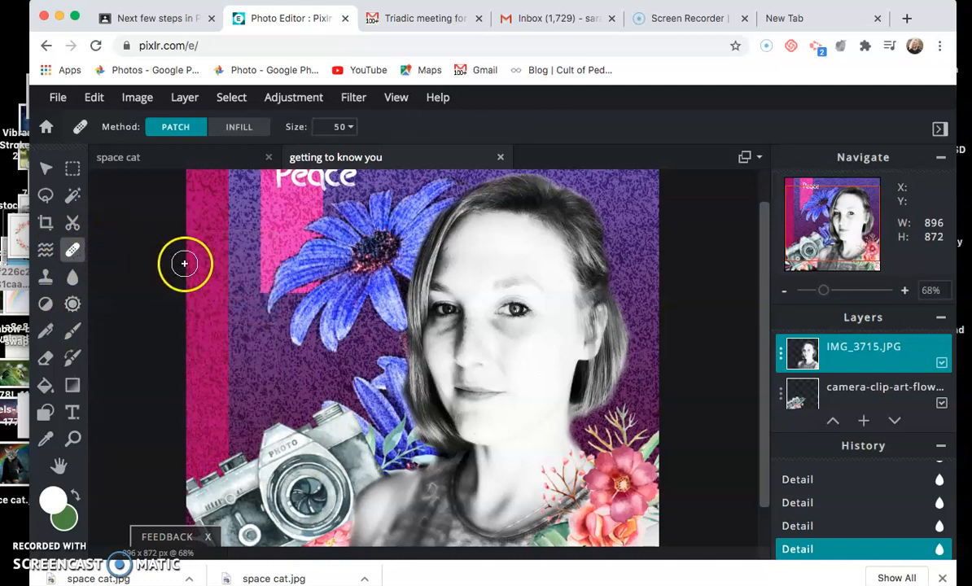
{"action": "scroll", "coordinate": [220, 257], "scroll_direction": "up", "scroll_amount": 5}
{"action": "scroll", "coordinate": [220, 256], "scroll_direction": "down", "scroll_amount": 5}
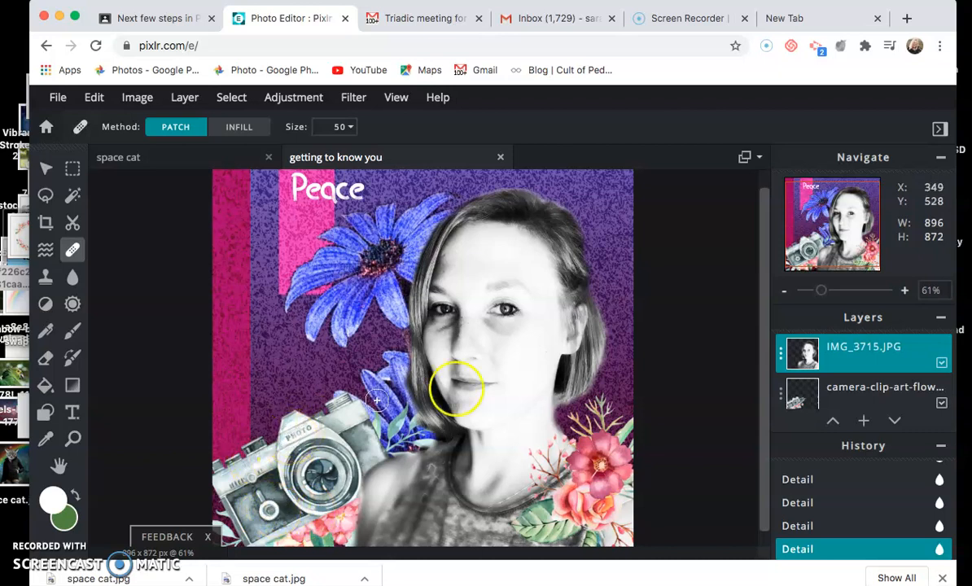
{"action": "left_click", "coordinate": [899, 398]}
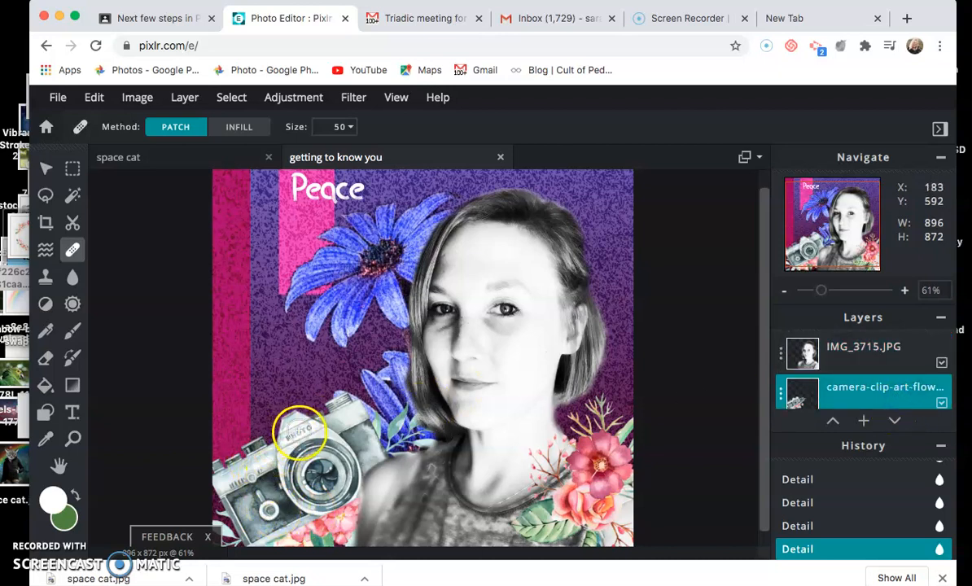
{"action": "left_click", "coordinate": [289, 437]}
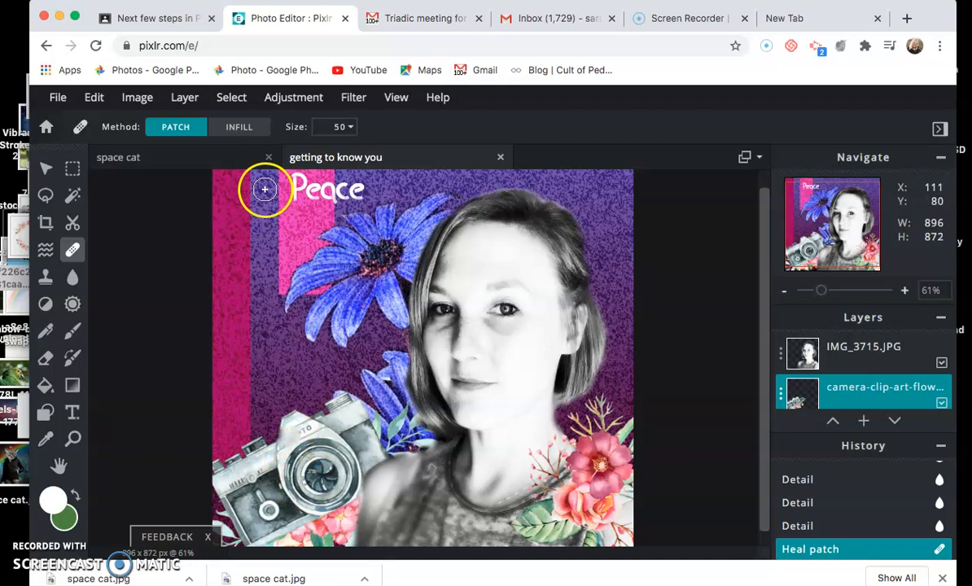
- Undo the heal patch over the "PHOTO" lettering on the camera clip-art layer
{"action": "key", "text": "super+z"}
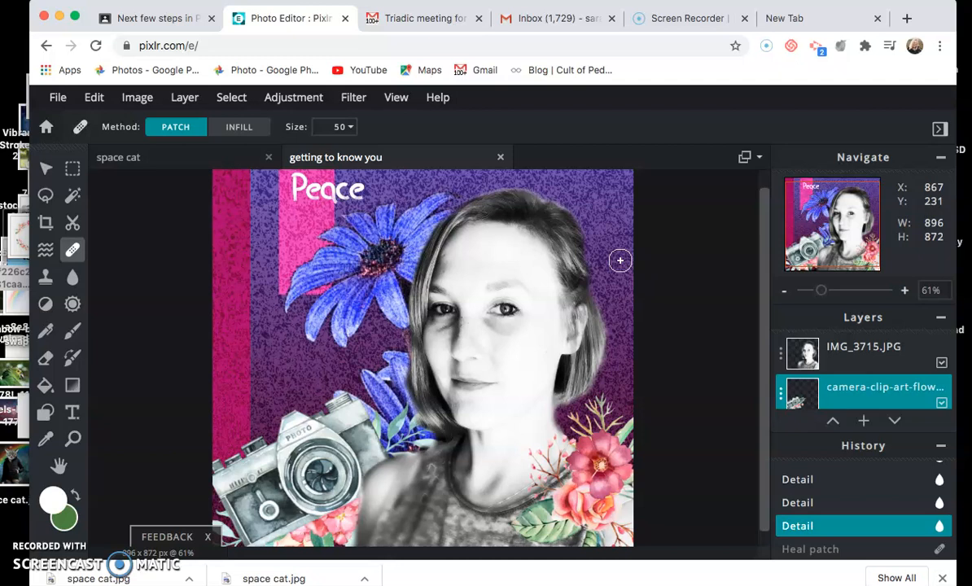
{"action": "left_click", "coordinate": [252, 189]}
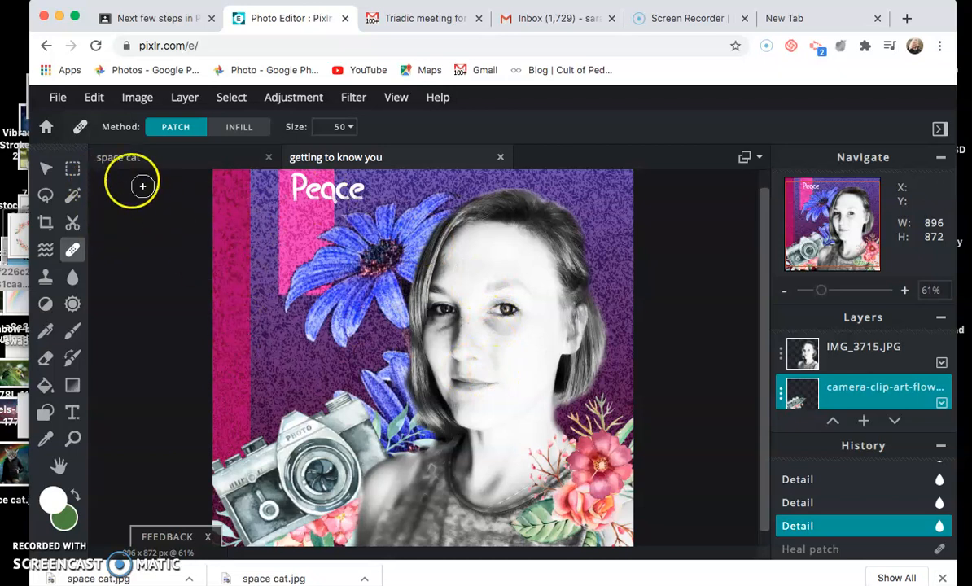
- Save the collage to the computer as the JPG "getting to know you" at high quality, 896 by 872 px
{"action": "left_click", "coordinate": [62, 101]}
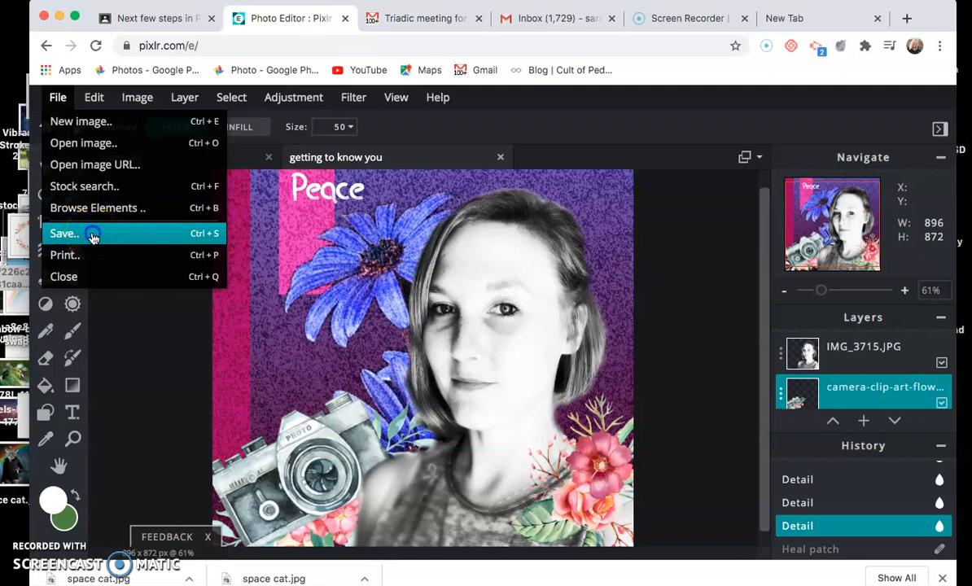
{"action": "left_click", "coordinate": [66, 233]}
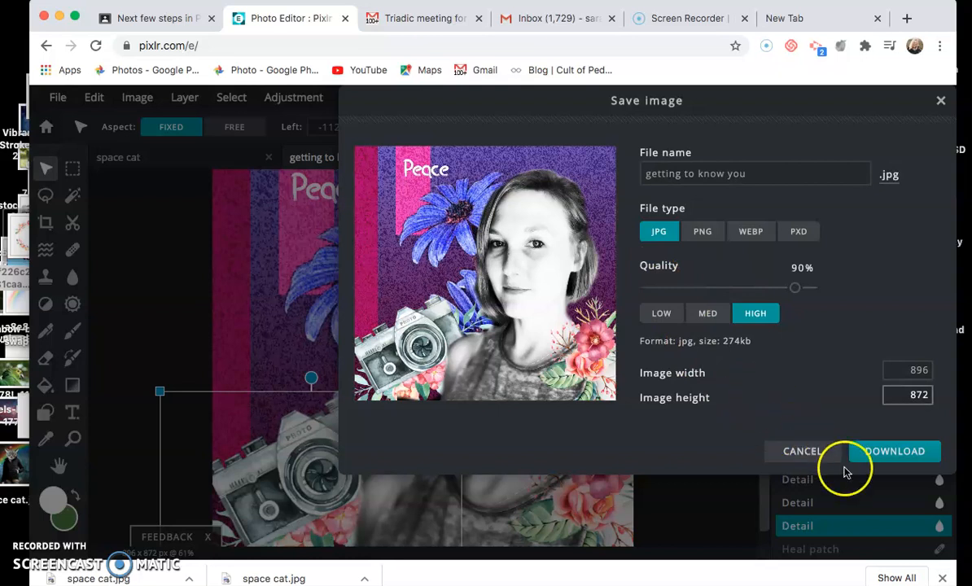
{"action": "left_click", "coordinate": [893, 453]}
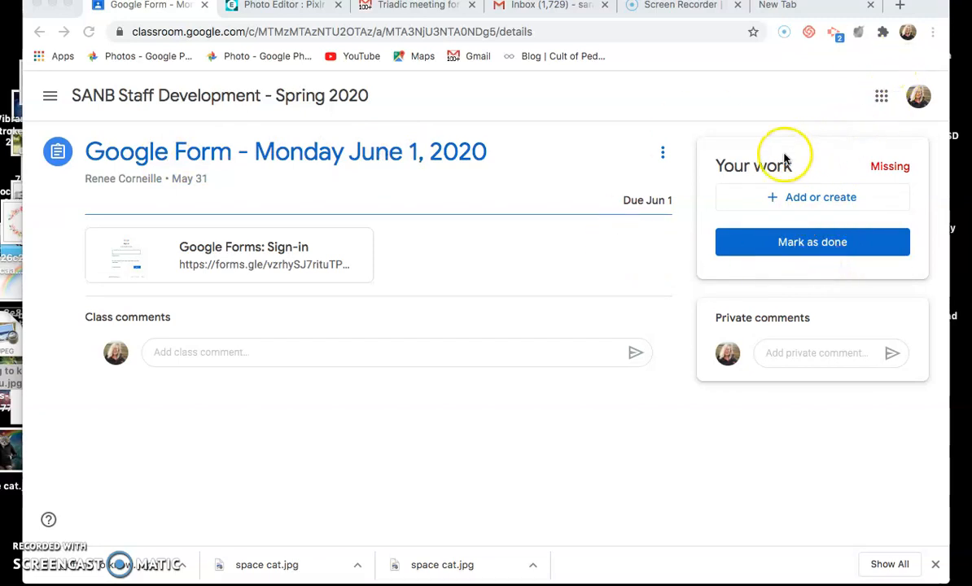
- In Google Classroom, upload the "getting to know you" image from the desktop as your work for the "Google Form - Monday June 1, 2020" assignment
{"action": "left_click", "coordinate": [784, 198]}
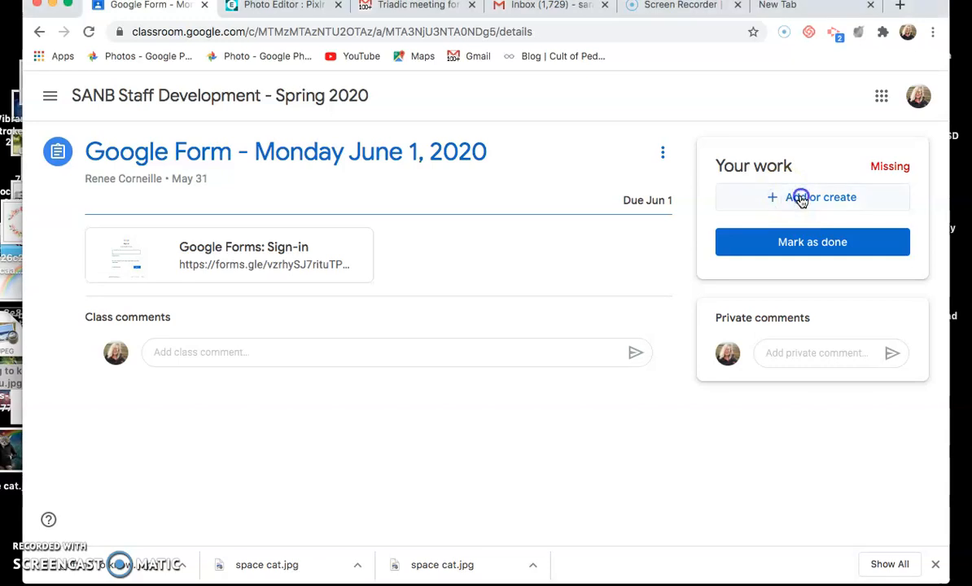
{"action": "left_click", "coordinate": [801, 199]}
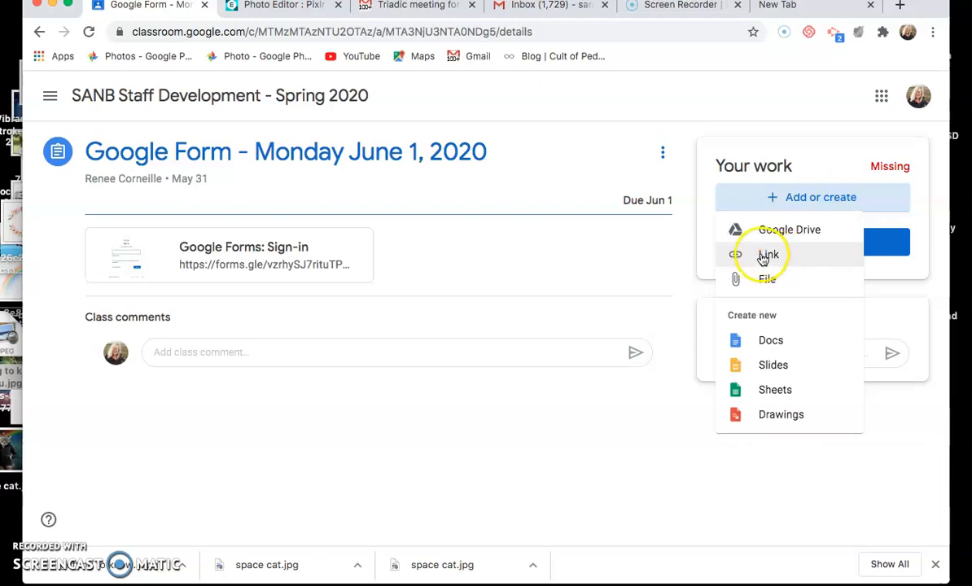
{"action": "left_click", "coordinate": [767, 280]}
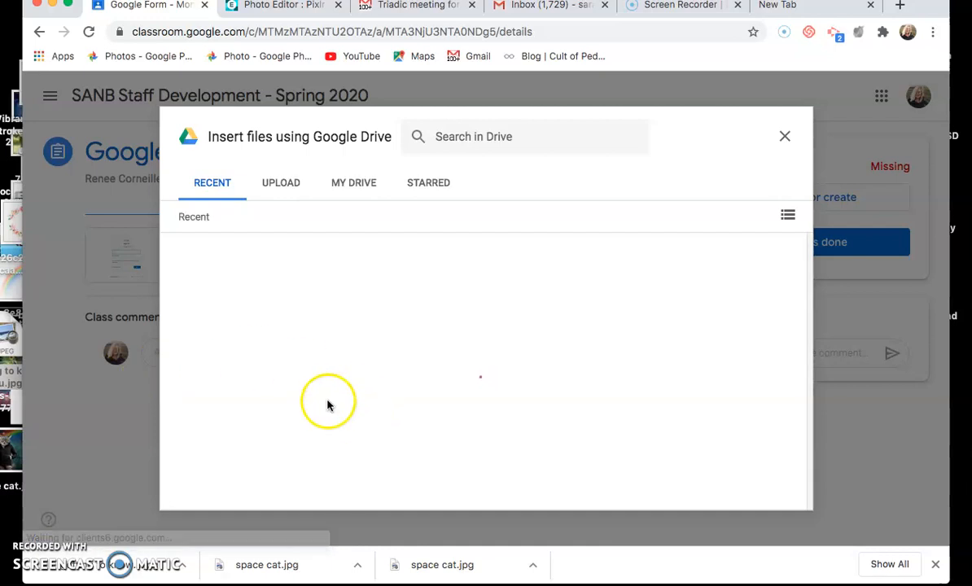
{"action": "left_click", "coordinate": [277, 182]}
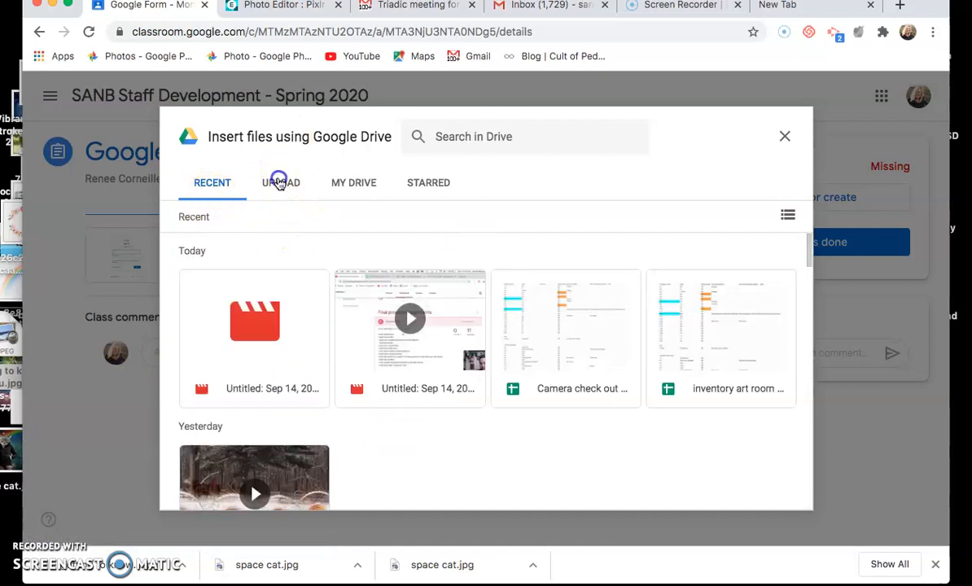
{"action": "left_click", "coordinate": [14, 331]}
{"action": "left_click_drag", "start_coordinate": [14, 331], "coordinate": [322, 285]}
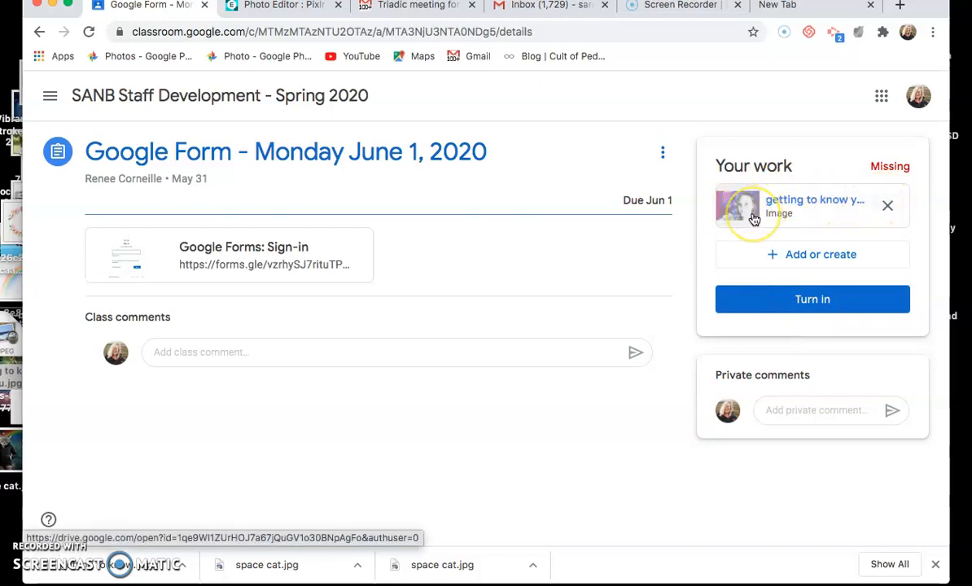
{"action": "left_click_drag", "start_coordinate": [754, 219], "coordinate": [803, 304]}
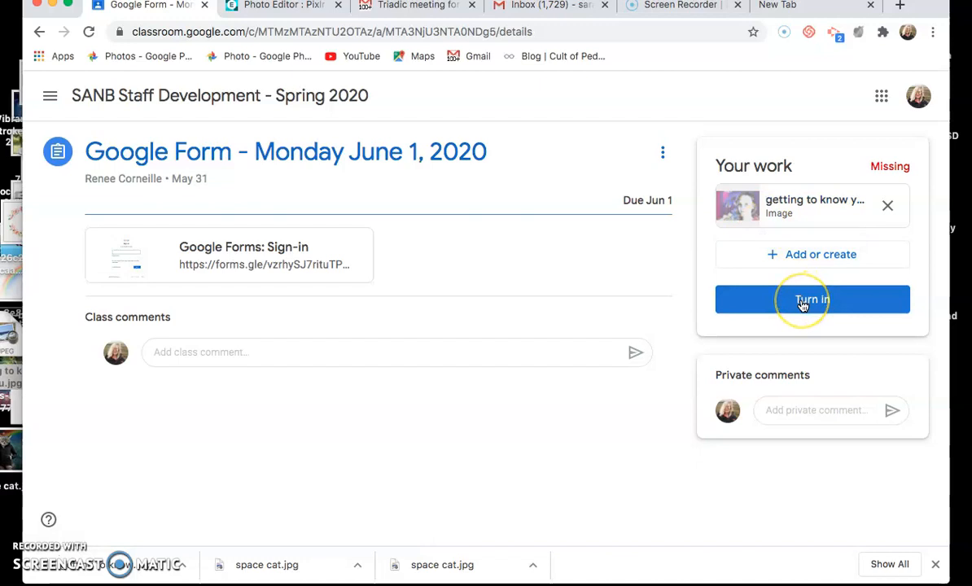